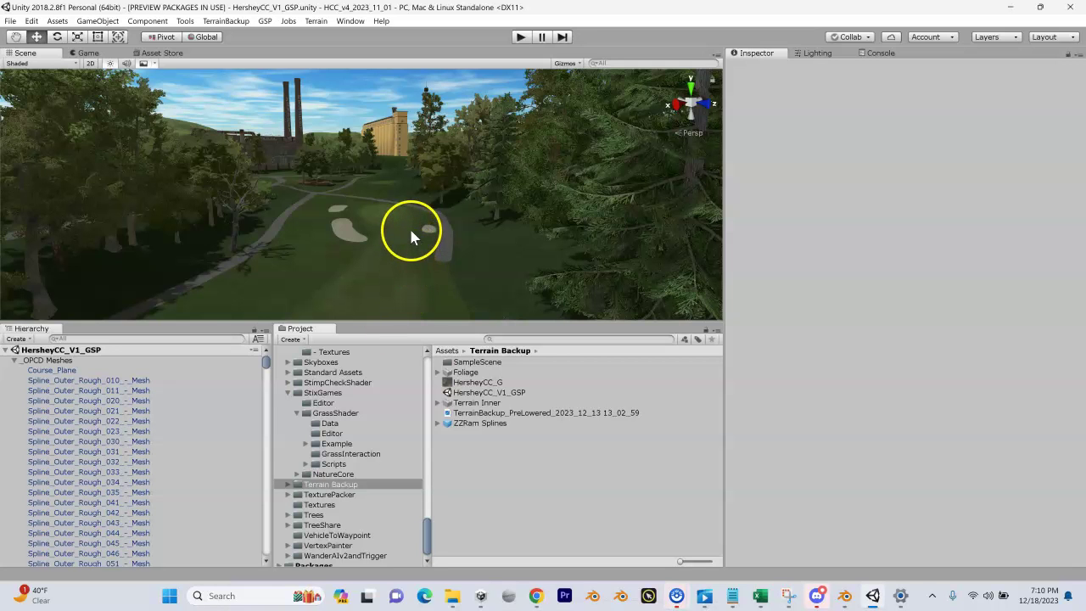
Fly the scene camera high above the Hershey course and sweep across it over the trees.
right_drag(419, 212, 751, 247)
right_drag(310, 204, 613, 176)
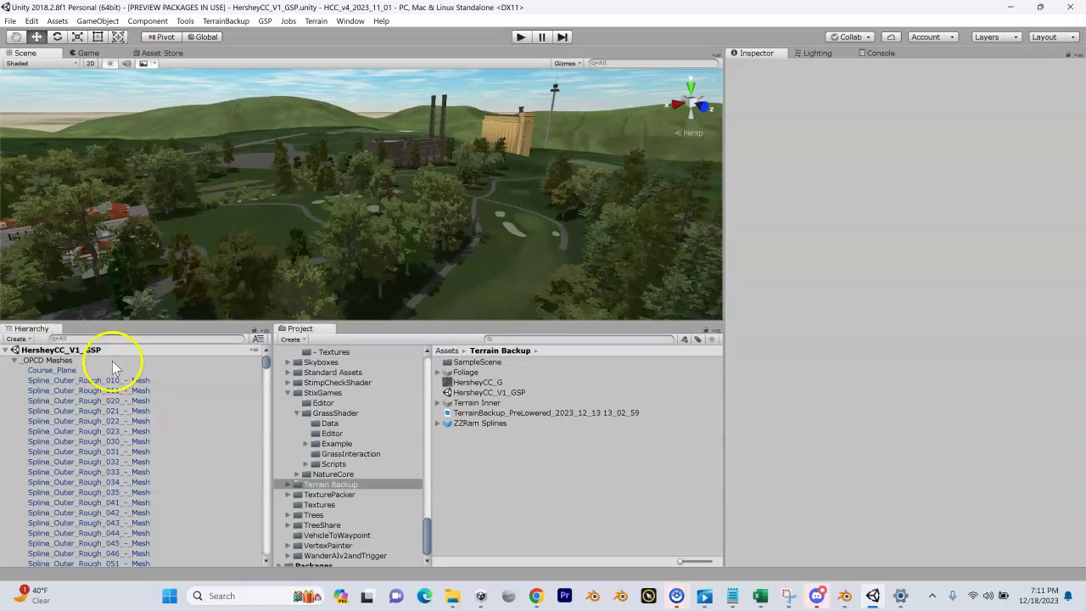
Start Save Scene As and go into the Assets/Terrain Backup folder.
click(10, 20)
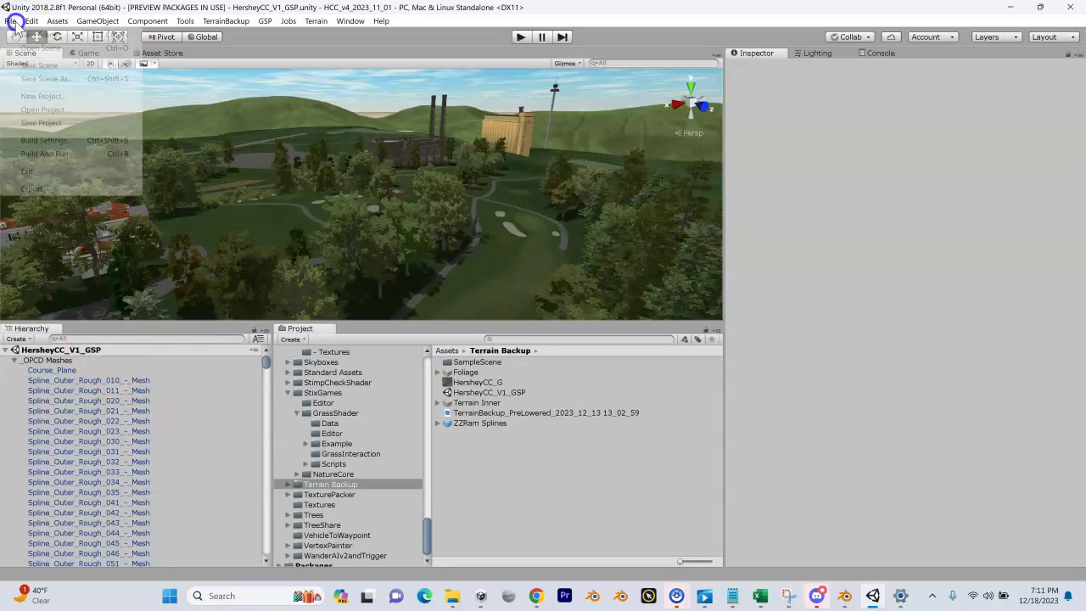
click(44, 78)
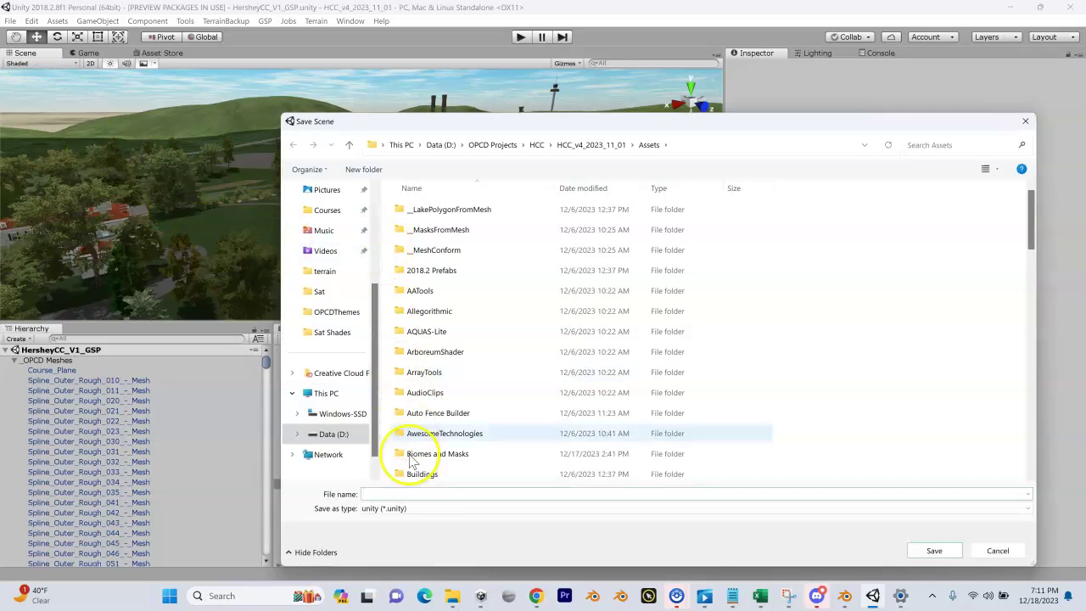
scroll(468, 392, down, 10)
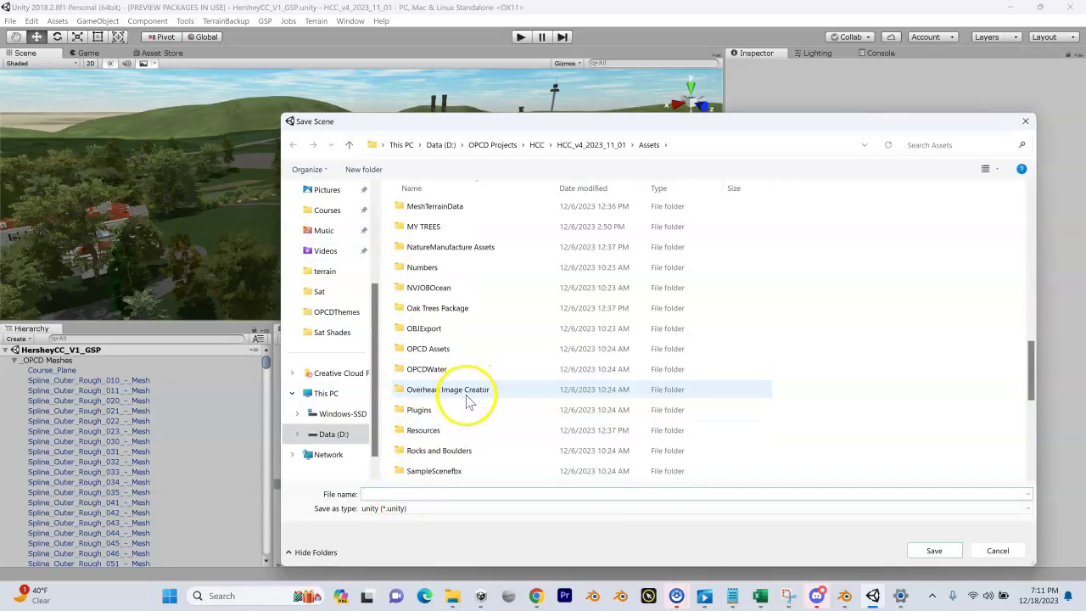
scroll(467, 399, down, 4)
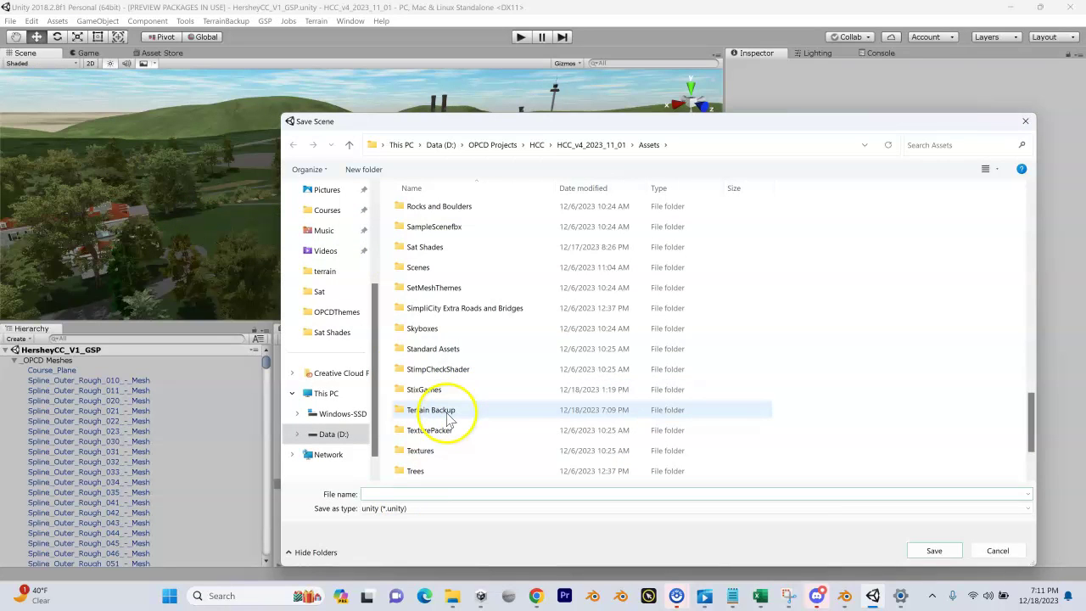
double_click(447, 415)
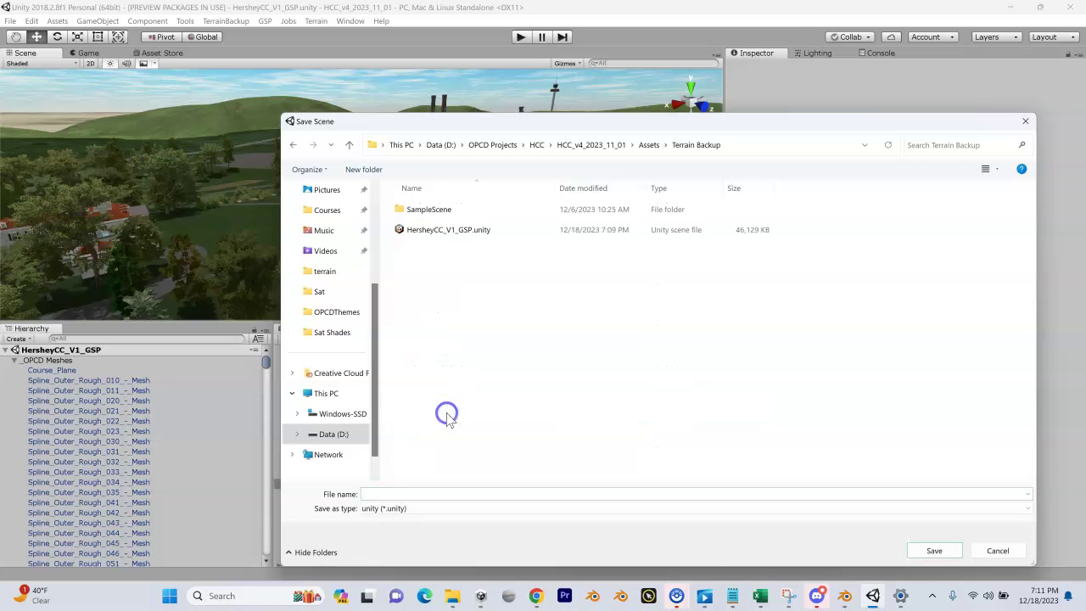
Change the reused HersheyCC_V1_GSP name to HersheyCC_GSP and save the scene.
click(440, 236)
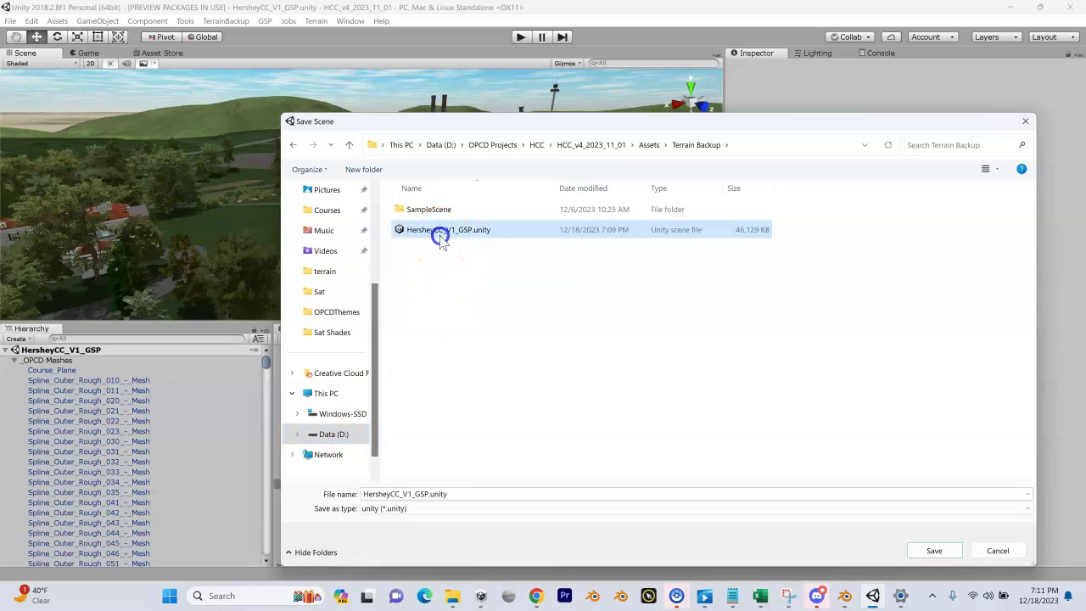
double_click(413, 495)
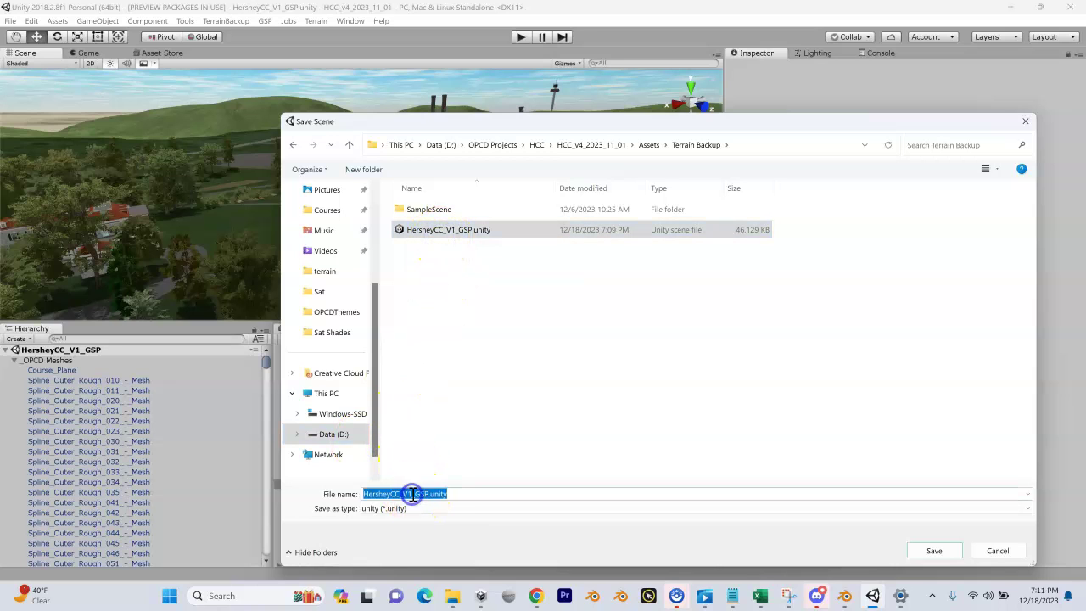
click(414, 495)
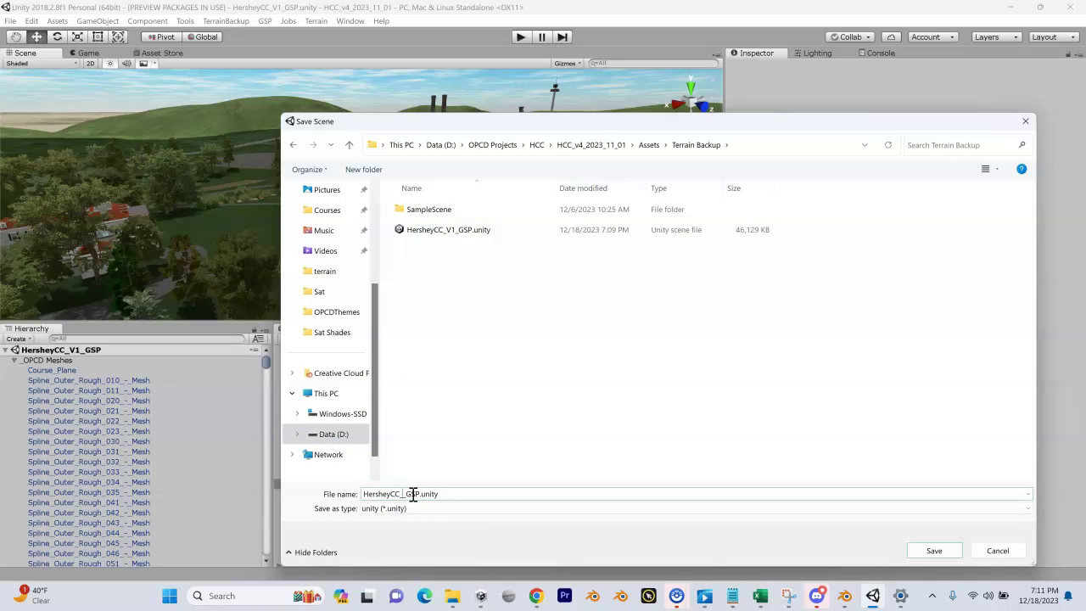
click(399, 492)
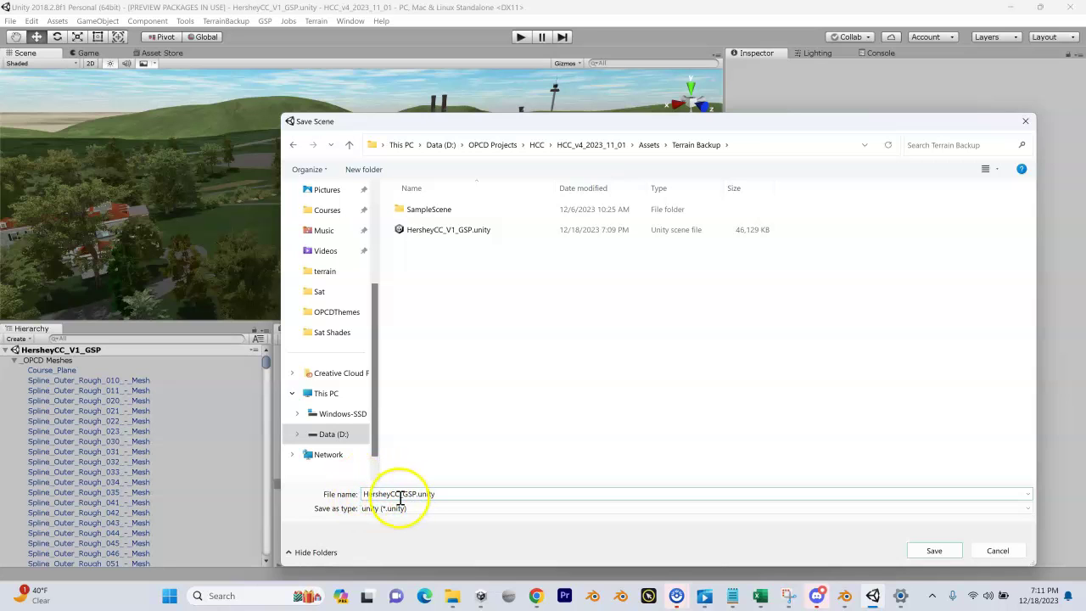
click(416, 494)
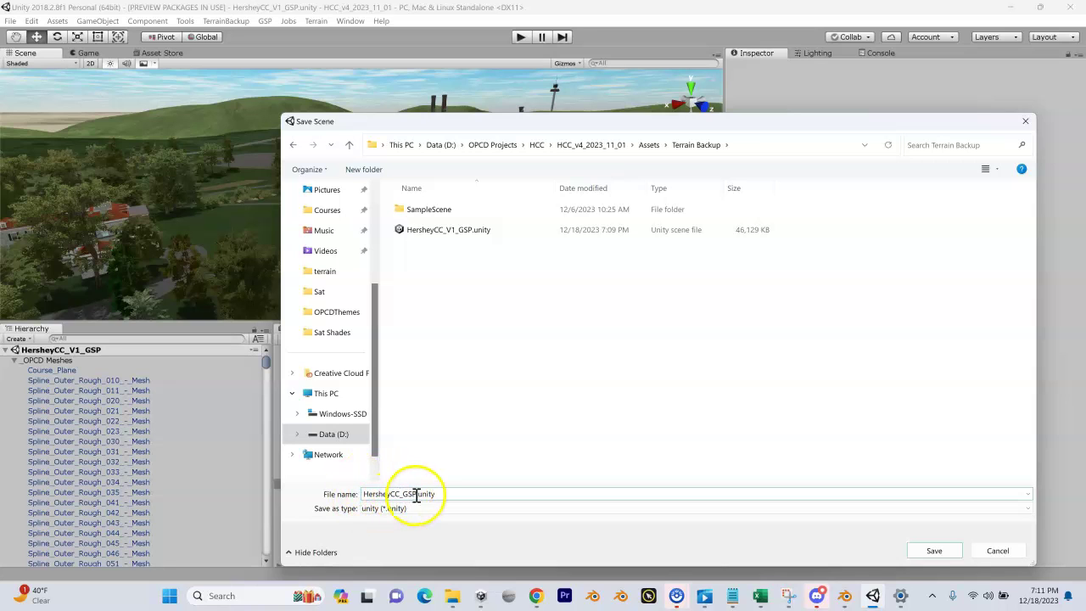
key(Left)
key(Left)
key(Left)
click(432, 494)
click(441, 492)
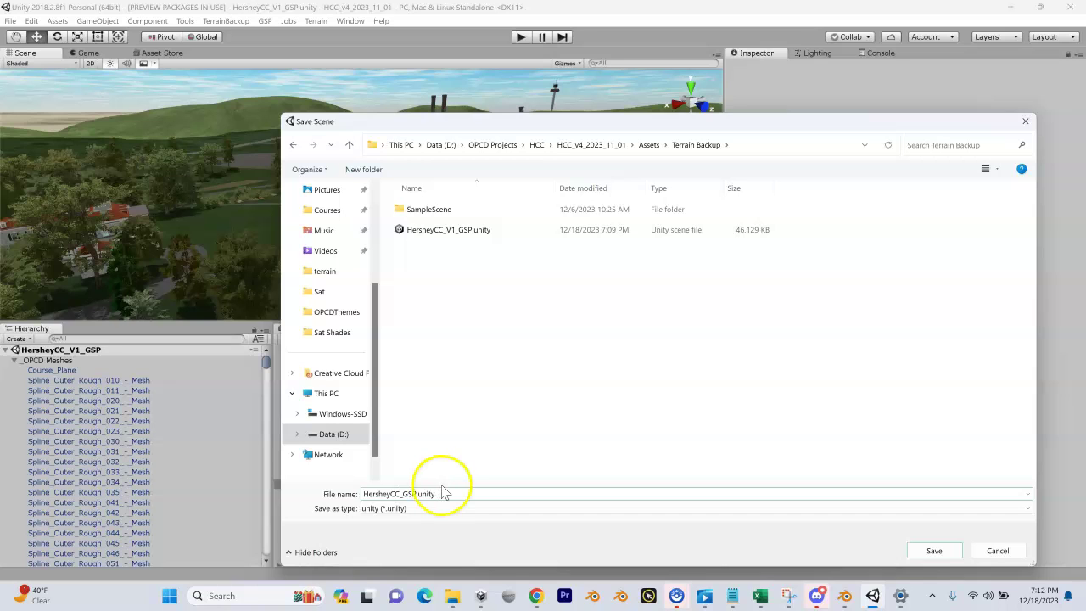
click(693, 326)
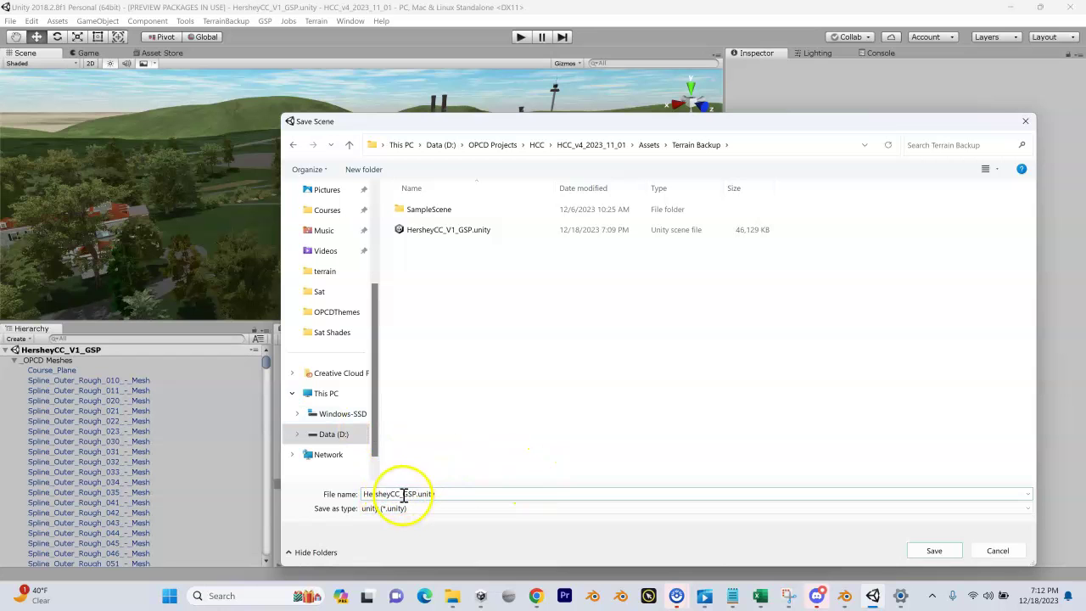
click(914, 550)
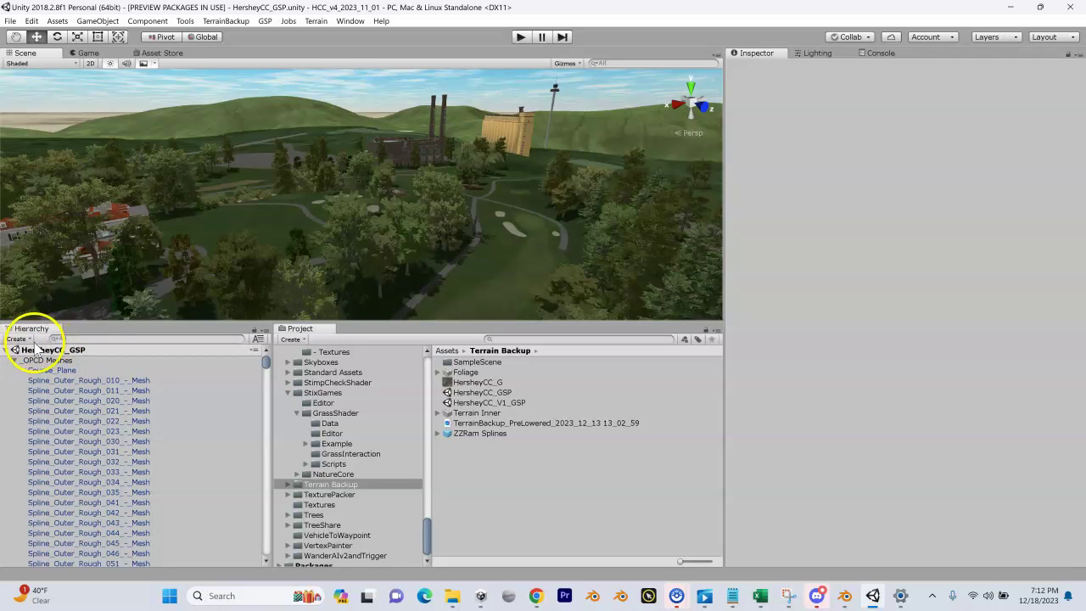
Open the BuildCourseDLL window from the GSP course tools and float it mid-screen.
click(269, 21)
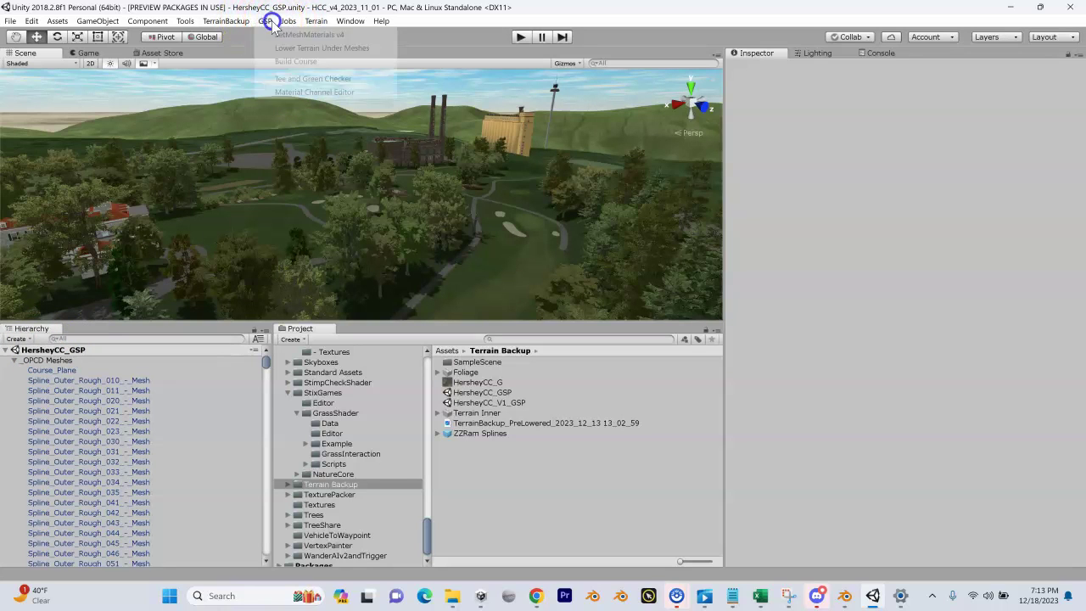
click(272, 24)
click(272, 24)
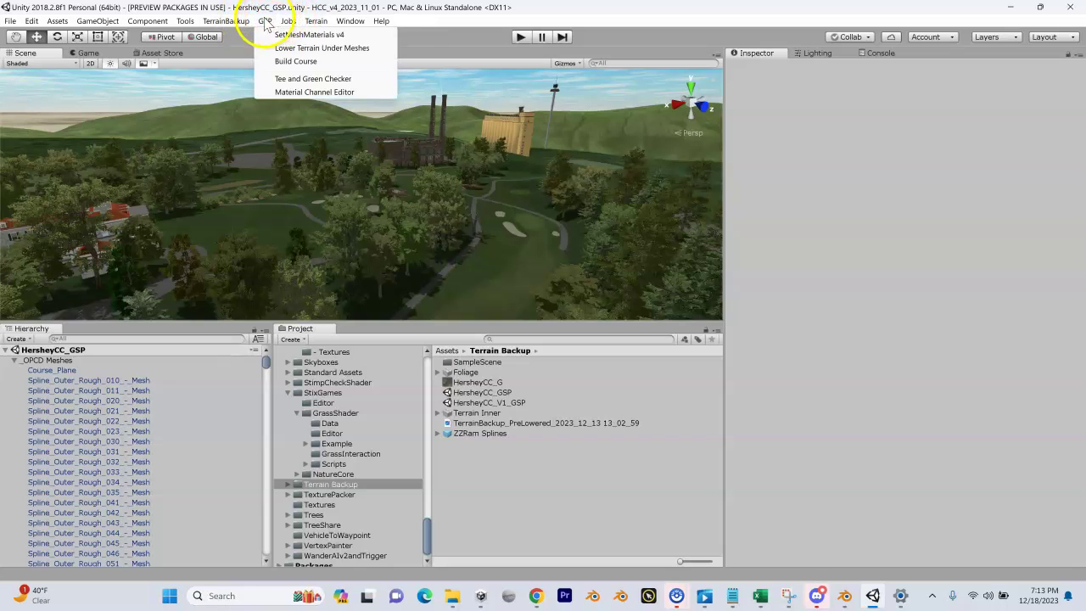
click(293, 68)
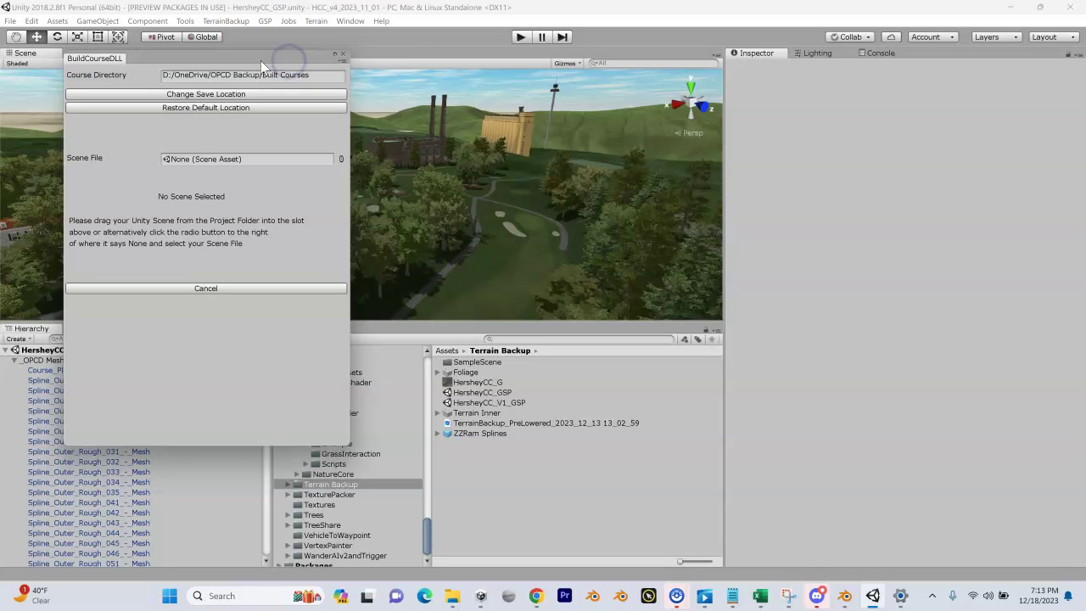
drag(250, 58, 589, 144)
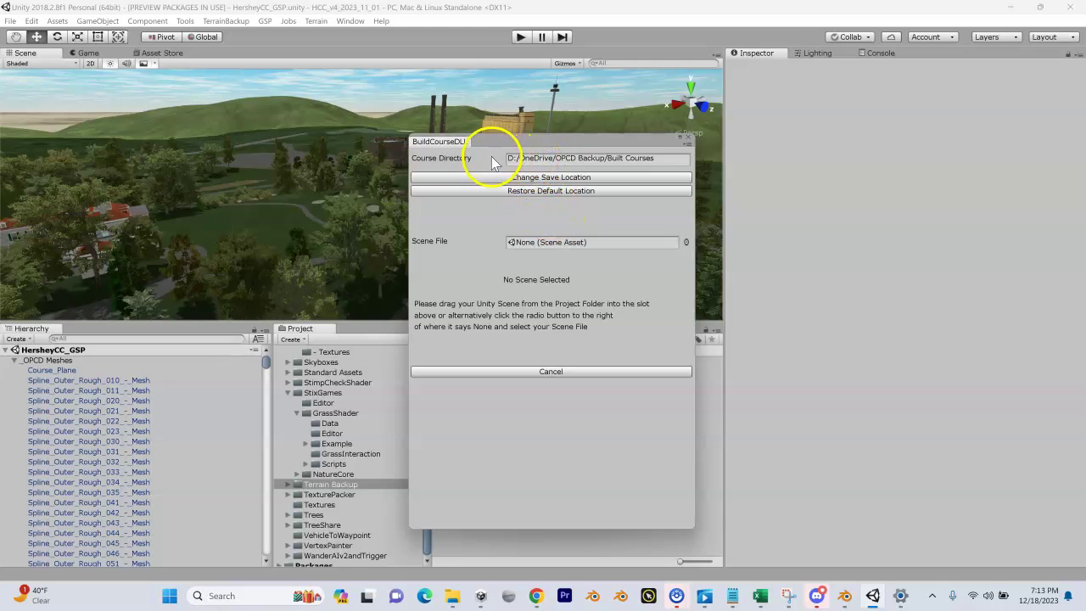
Select D:/OPCD Projects/HCC as the course build directory.
click(559, 180)
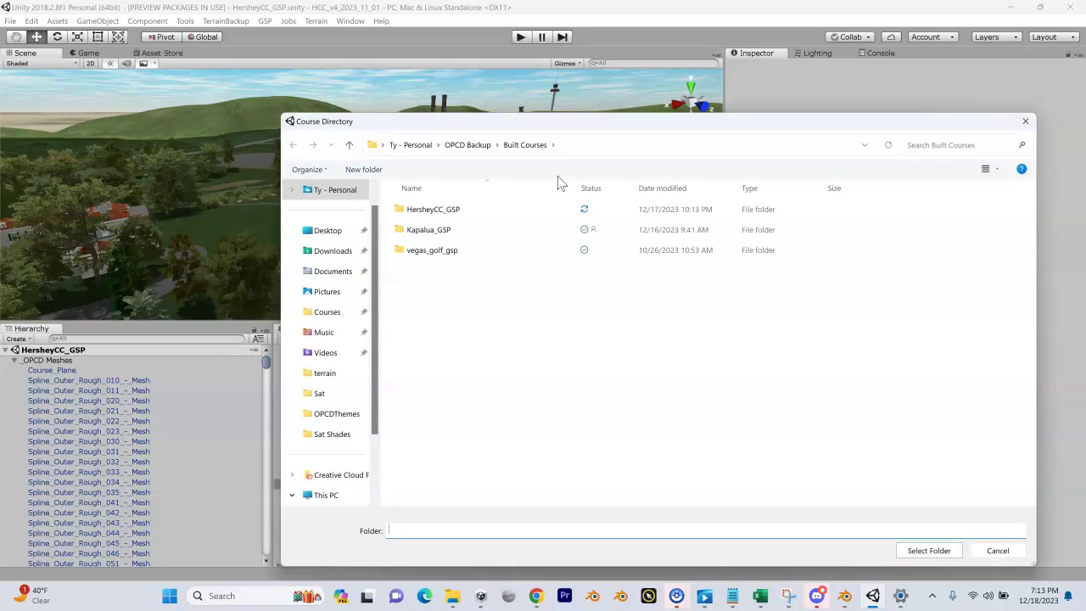
scroll(356, 327, down, 2)
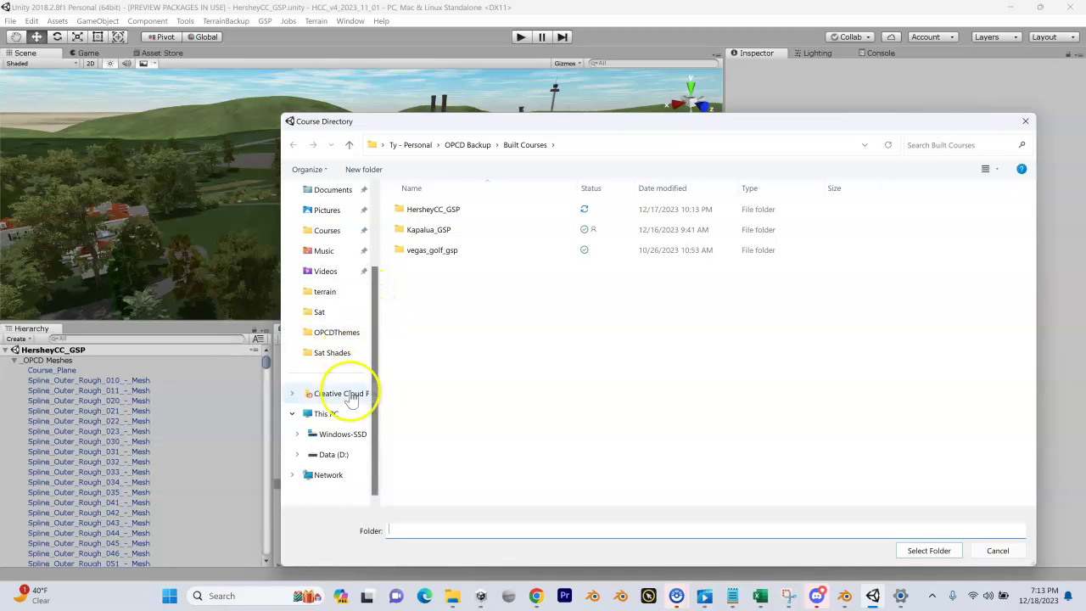
click(336, 456)
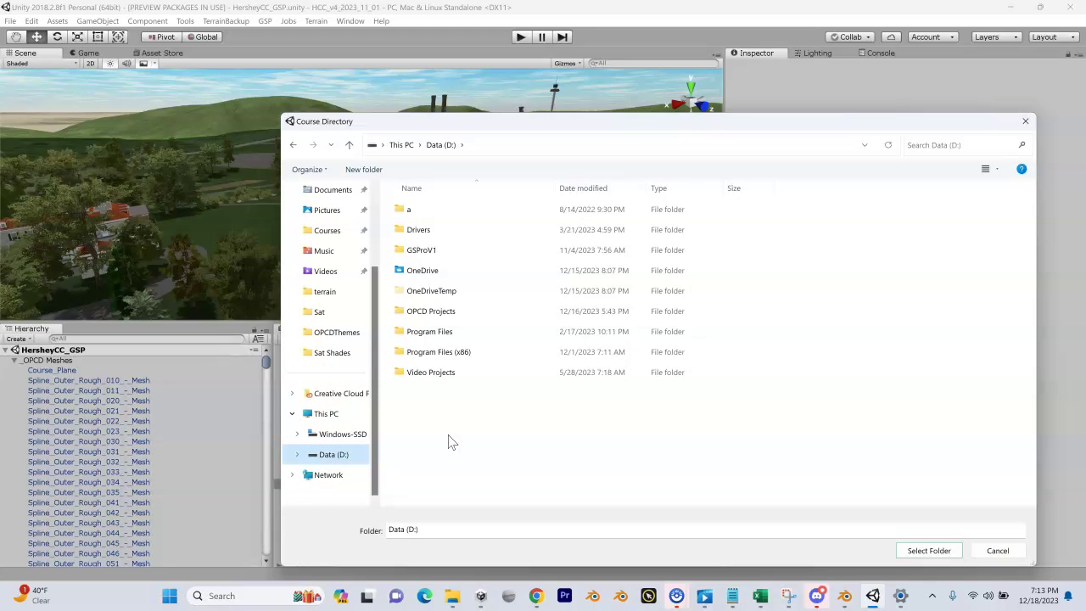
click(442, 313)
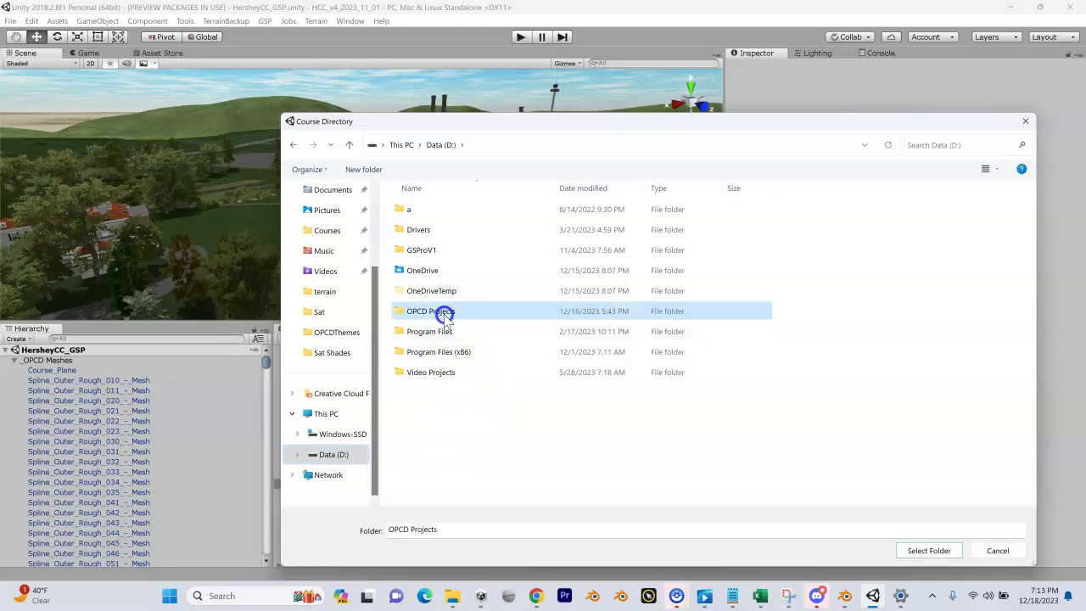
double_click(443, 313)
double_click(416, 211)
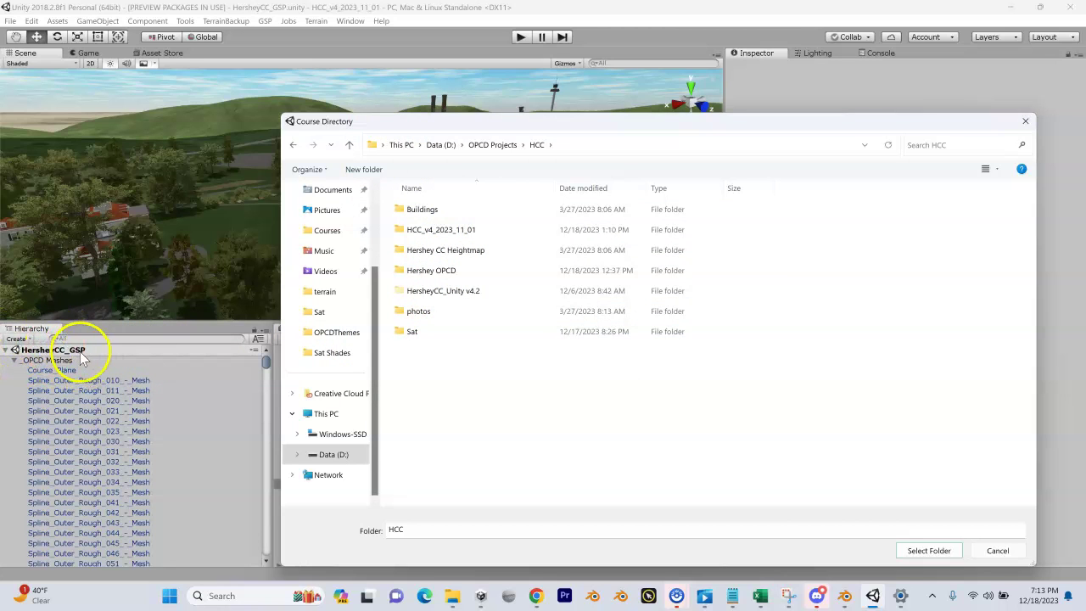
click(927, 550)
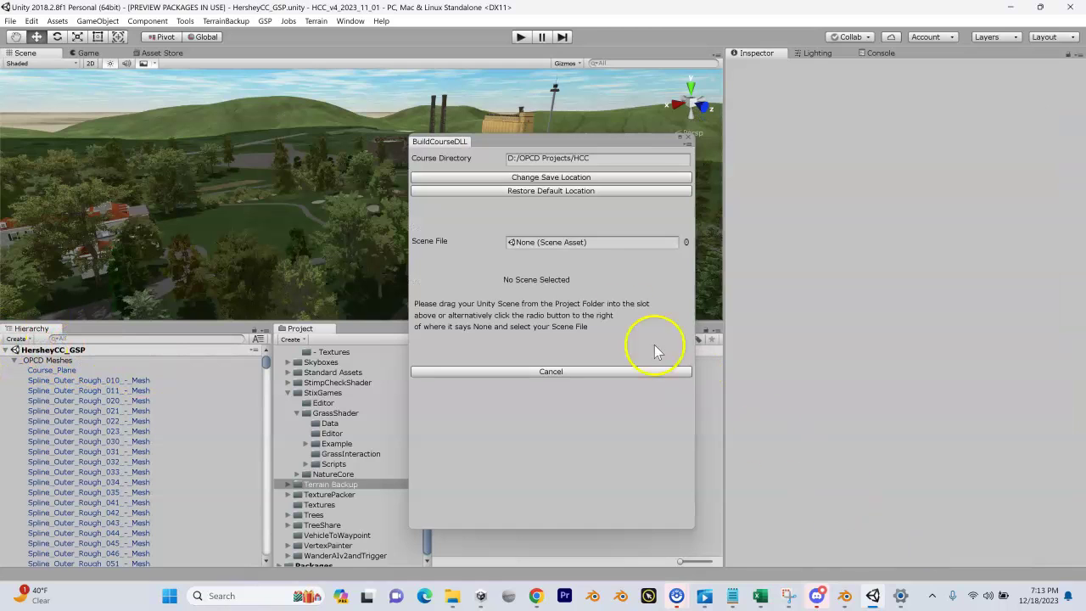
Pick HersheyCC_GSP from the Select SceneAsset list as the build's scene file.
click(685, 242)
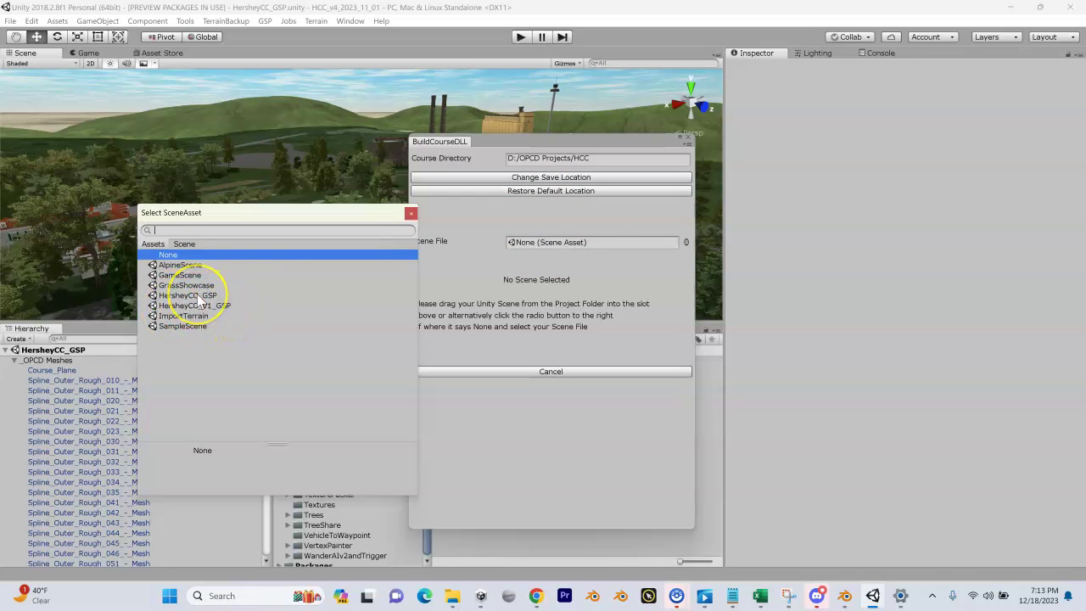
double_click(197, 297)
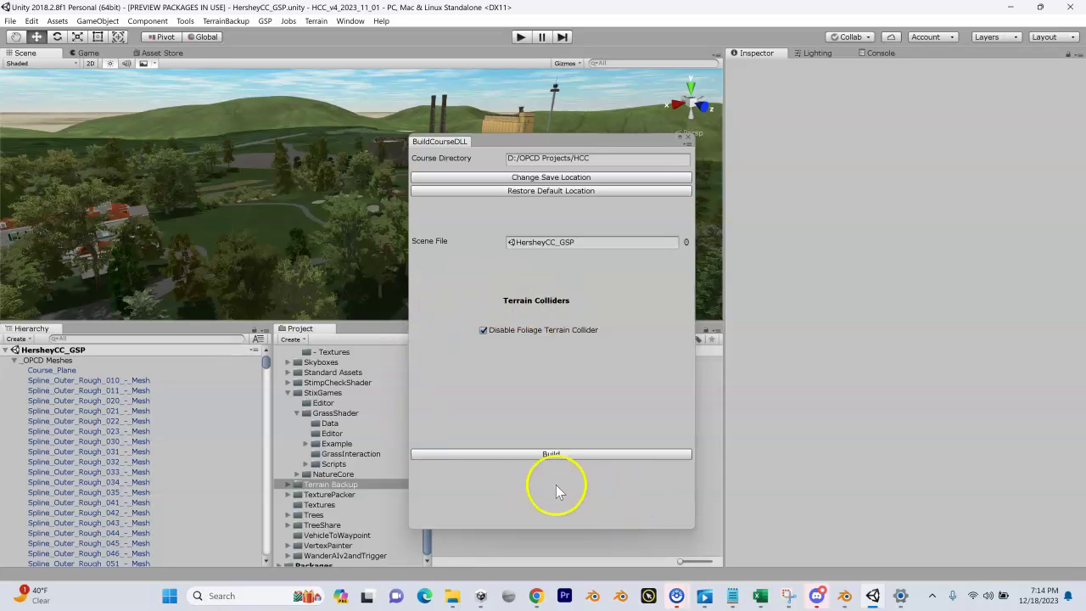
Run Build in the BuildCourseDLL window to produce the HersheyCC_GSP course.
click(550, 454)
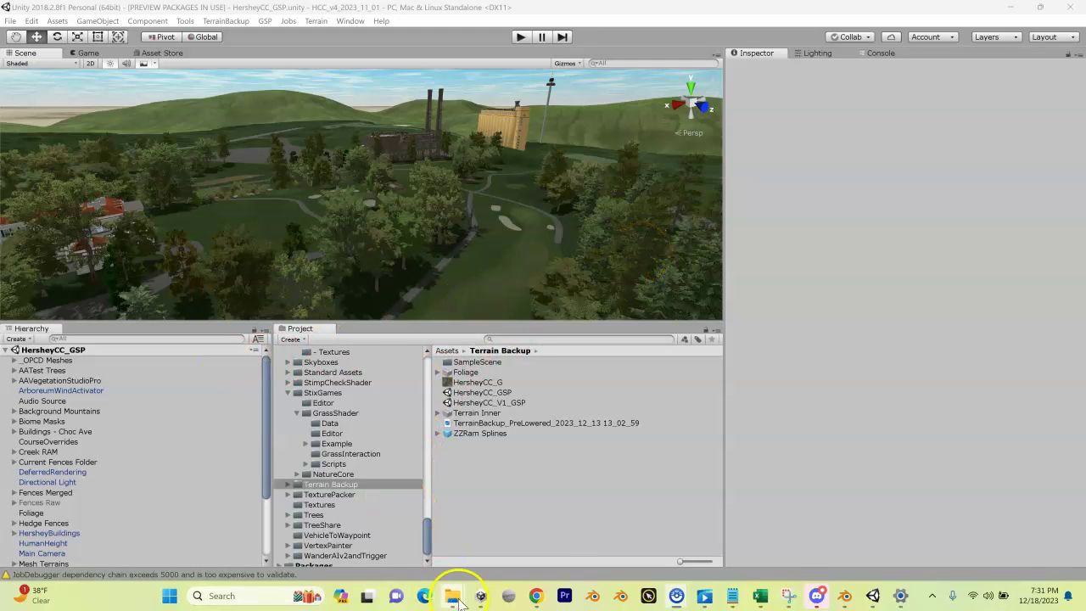
Bring the HCC File Explorer window forward and open its HersheyCC_GSP folder.
mouse_move(454, 584)
click(421, 535)
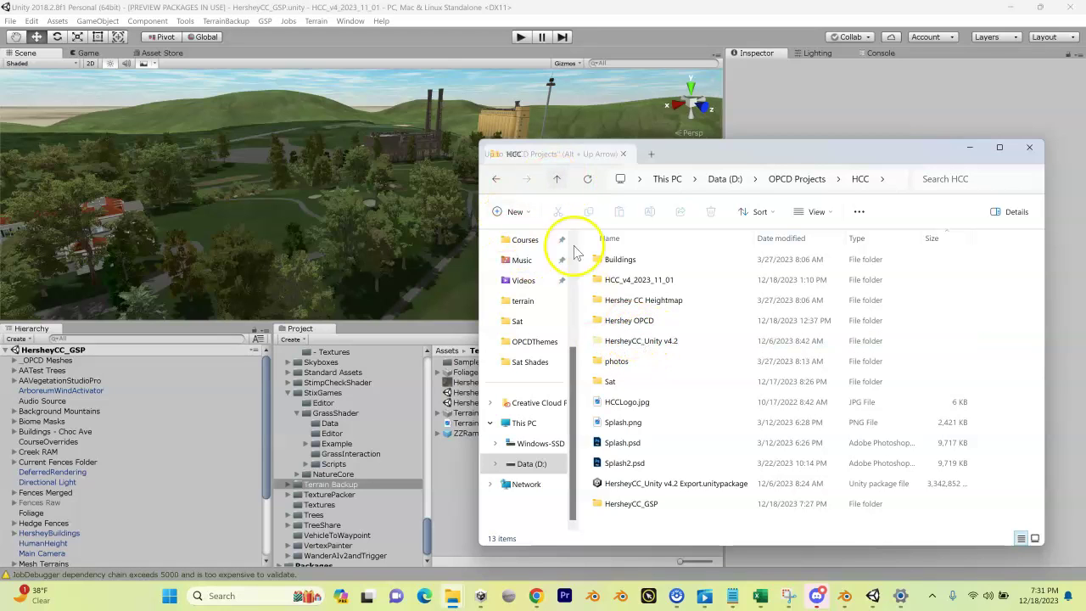
click(556, 179)
double_click(614, 260)
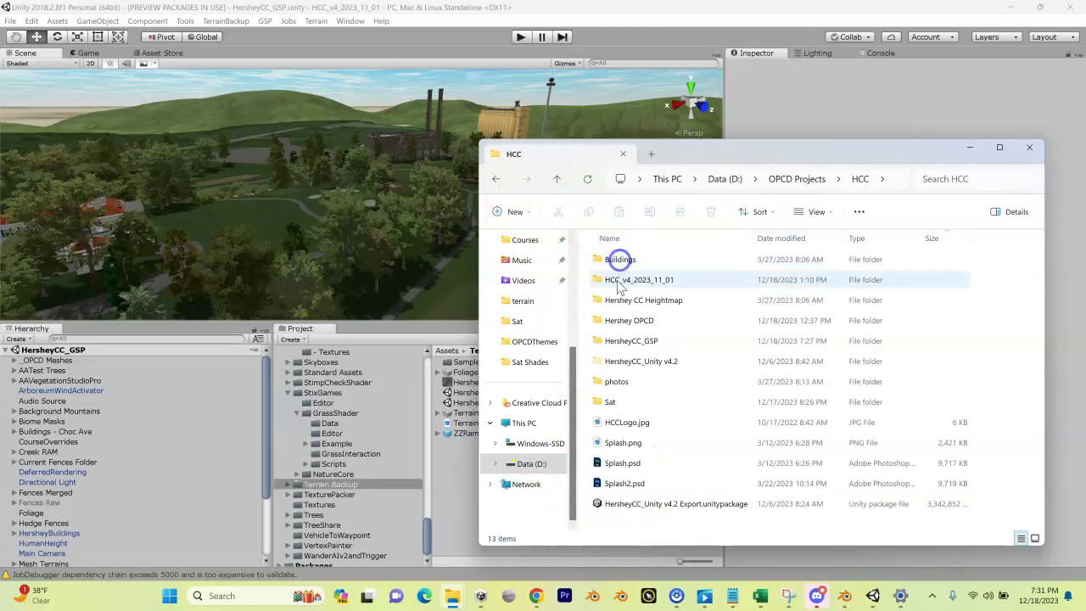
double_click(632, 344)
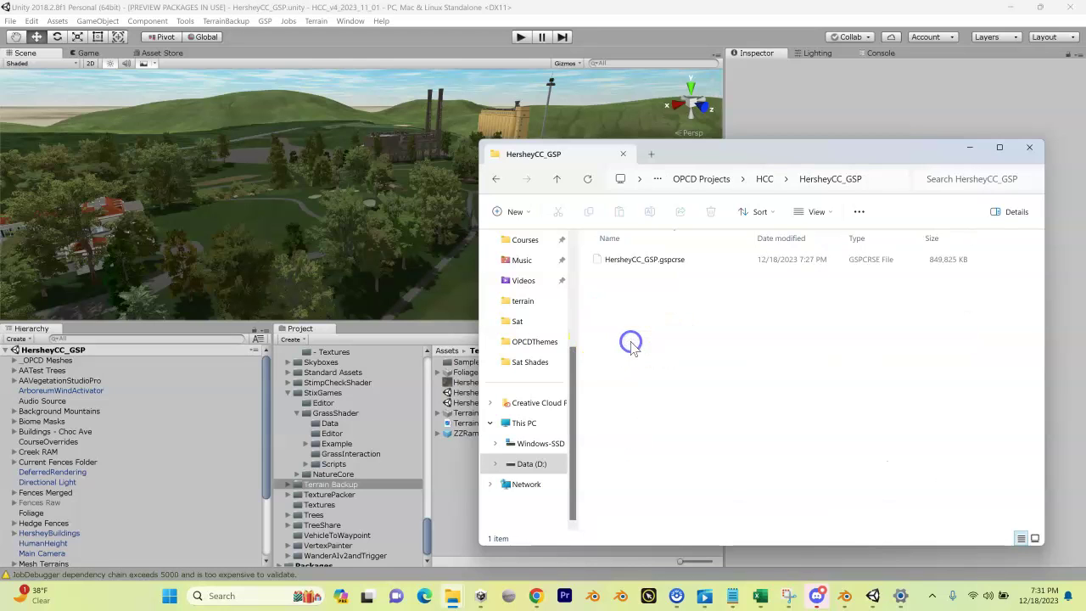
Select the 849,825 KB HersheyCC_GSP.gspcrse course file.
click(661, 264)
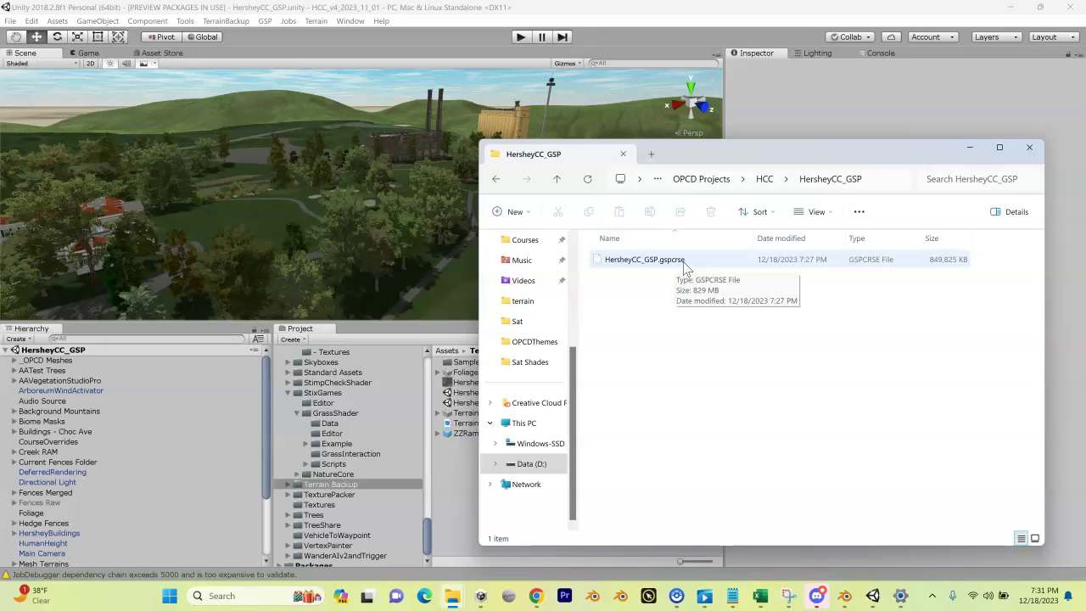
click(980, 267)
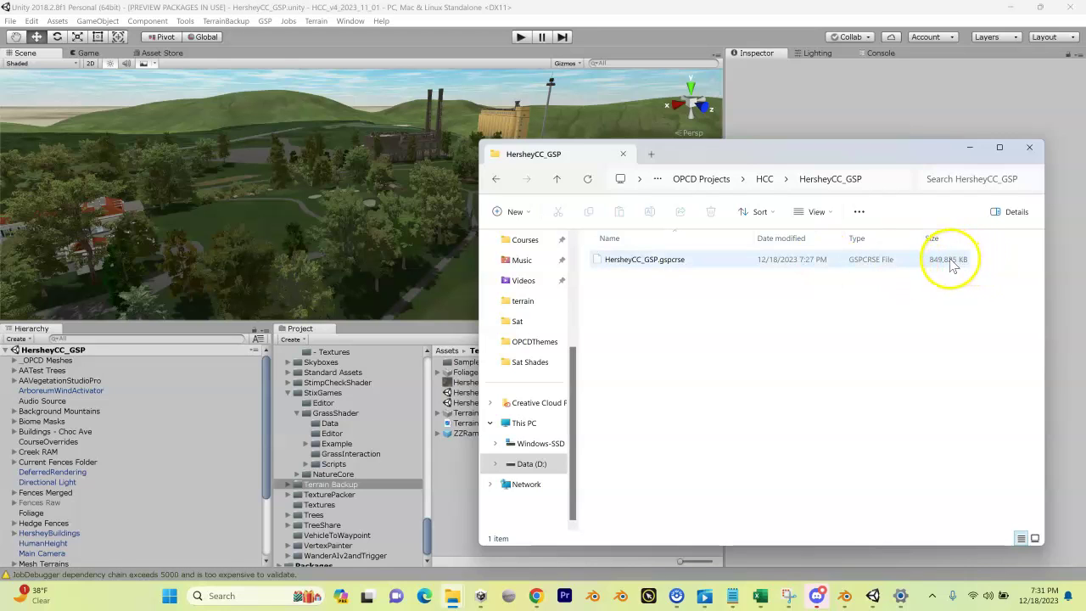
click(834, 267)
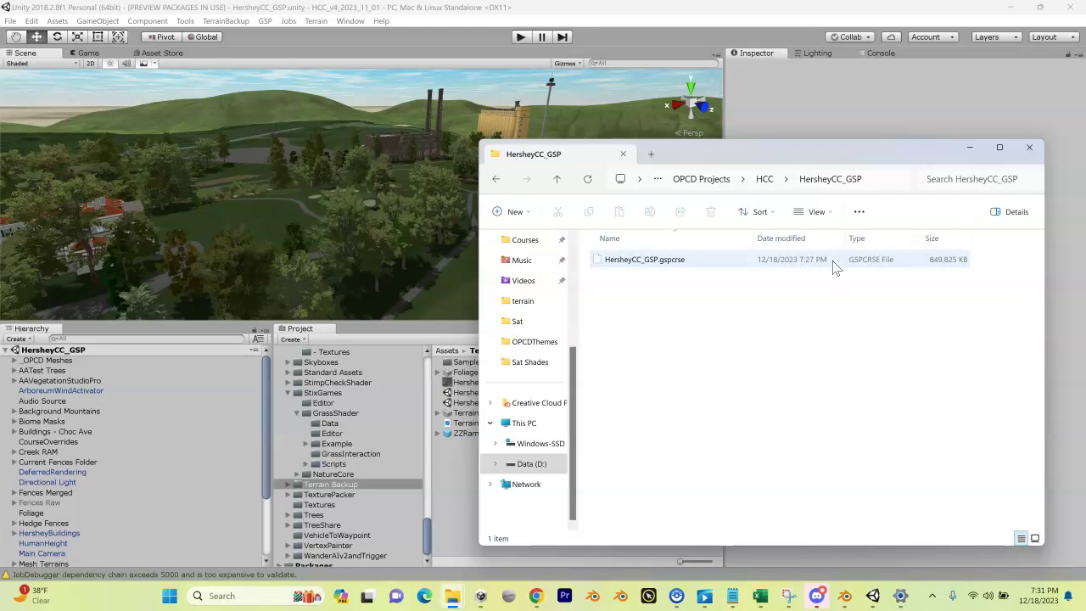
mouse_move(834, 264)
mouse_down()
mouse_move(739, 191)
mouse_move(594, 267)
mouse_move(1064, 278)
mouse_up()
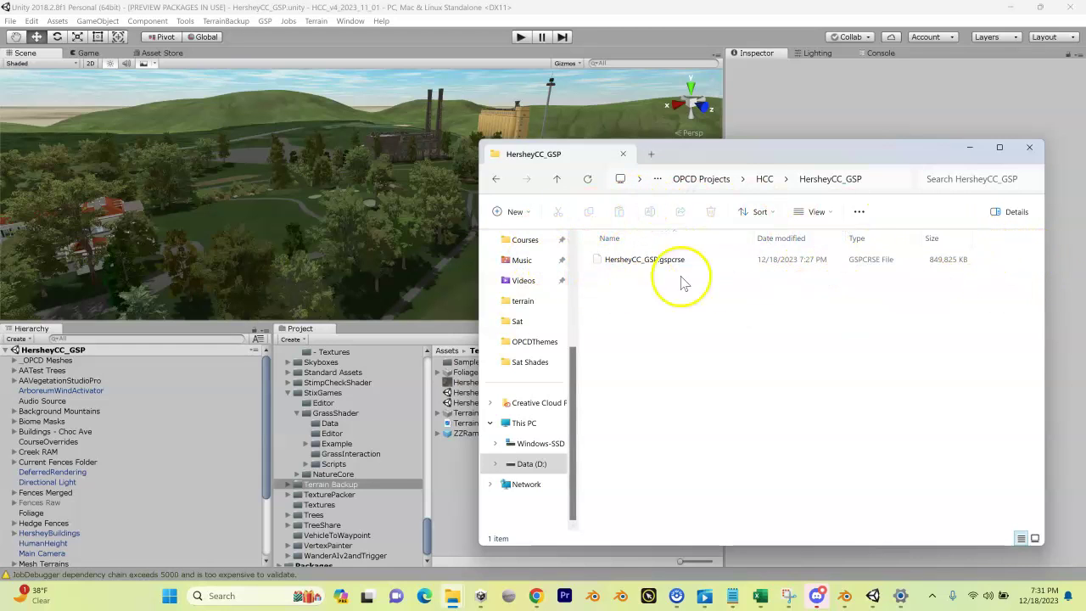